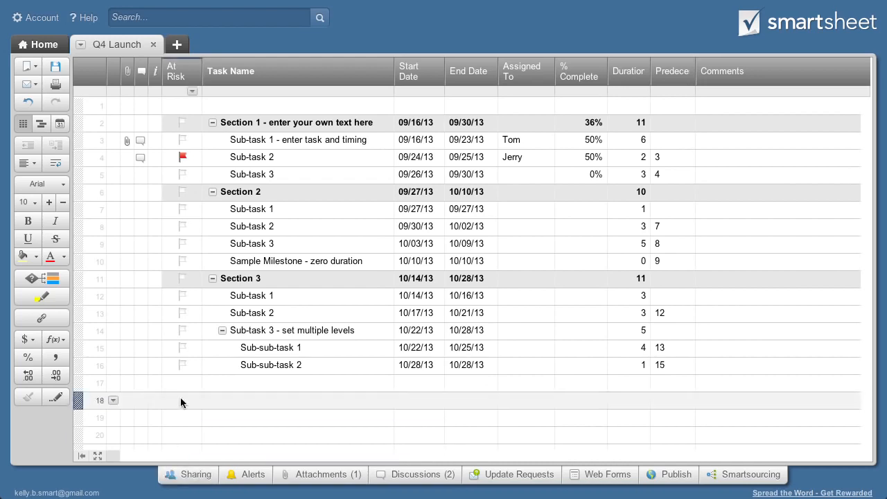
# Rename the first task cells to Product Planning and Market Requirements, and begin Business Case
pyautogui.click(224, 76)
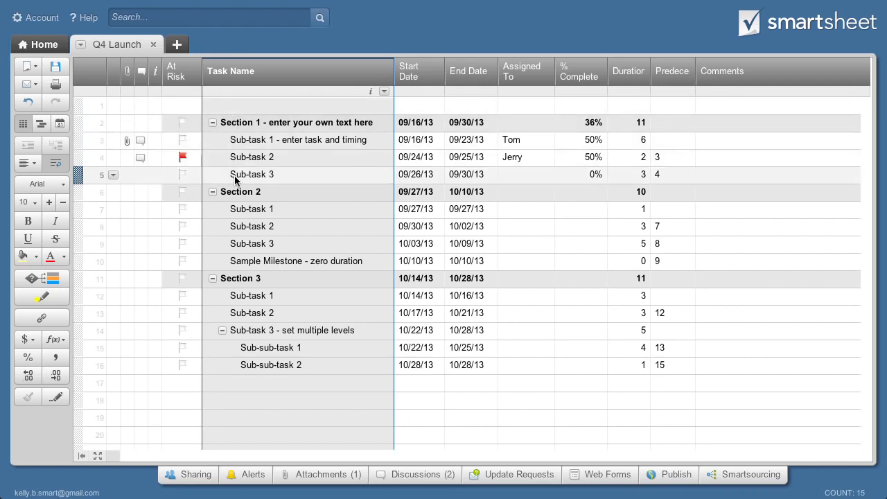
pyautogui.click(229, 264)
pyautogui.click(244, 122)
pyautogui.write('Product Planning')
pyautogui.press('Return')
pyautogui.write('Market Requir')
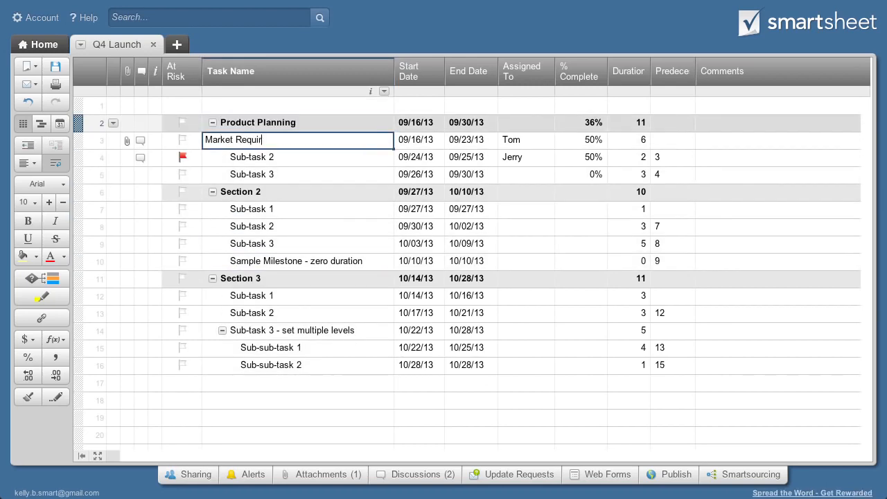
pyautogui.write('ements')
pyautogui.press('Return')
pyautogui.write('Business Case')
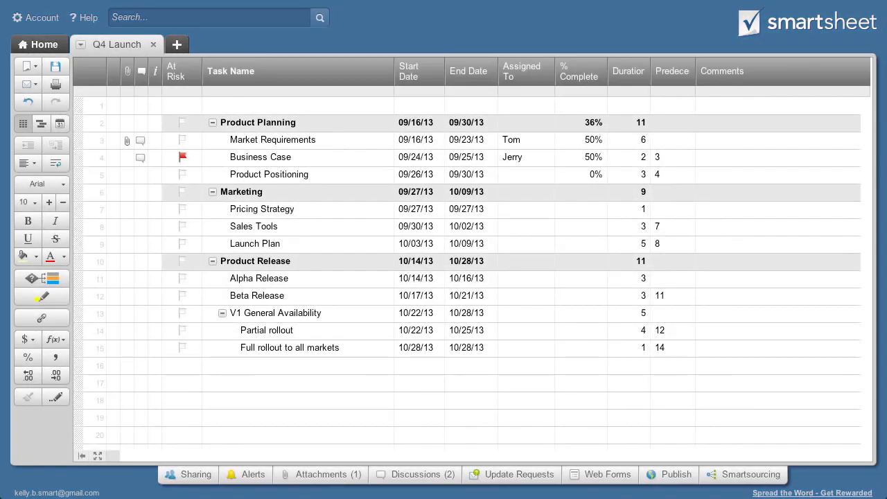
# Collapse and re-expand the Product Planning and Marketing groups
pyautogui.click(212, 122)
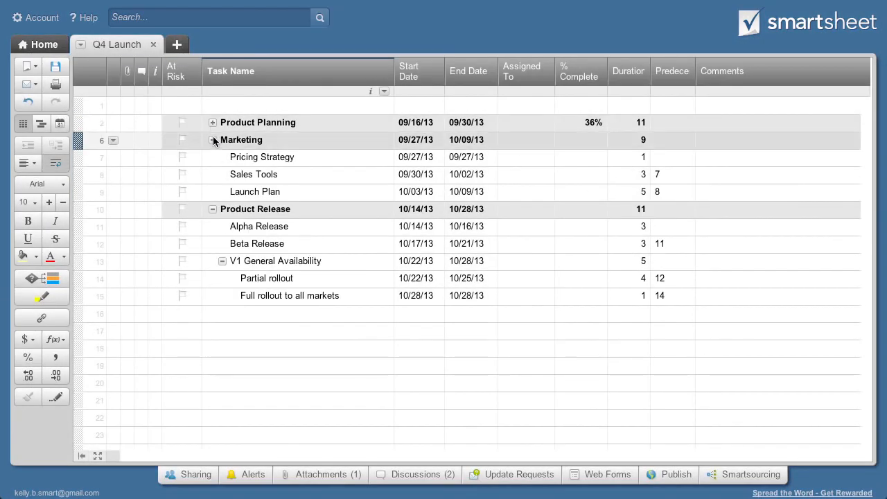
pyautogui.click(212, 140)
pyautogui.click(212, 140)
pyautogui.click(212, 122)
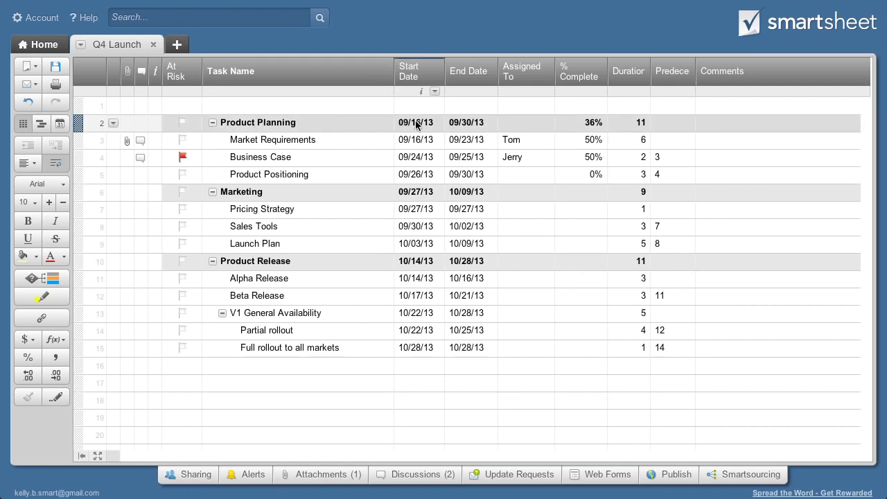
# Set Product Positioning's End Date to 10/03/13
pyautogui.click(457, 174)
pyautogui.write('10/03/13')
pyautogui.press('Return')
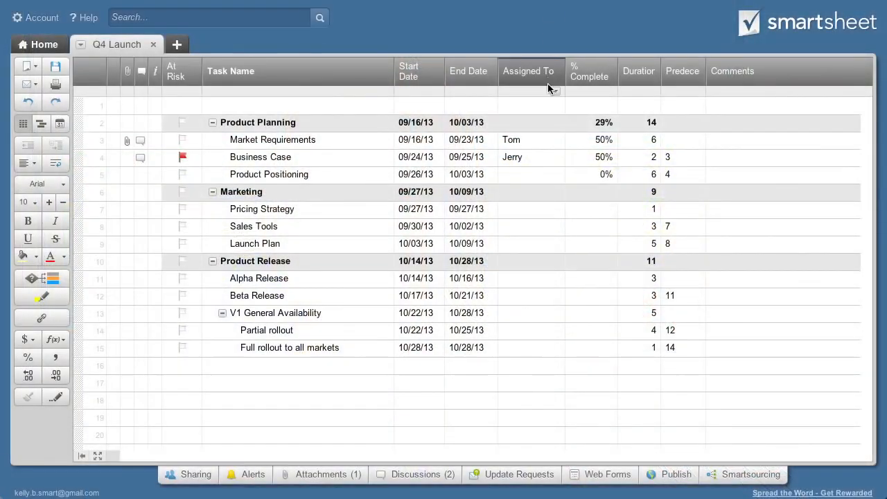
# Keep the Assigned To column's type as Contact List in its column properties
pyautogui.click(554, 90)
pyautogui.click(582, 322)
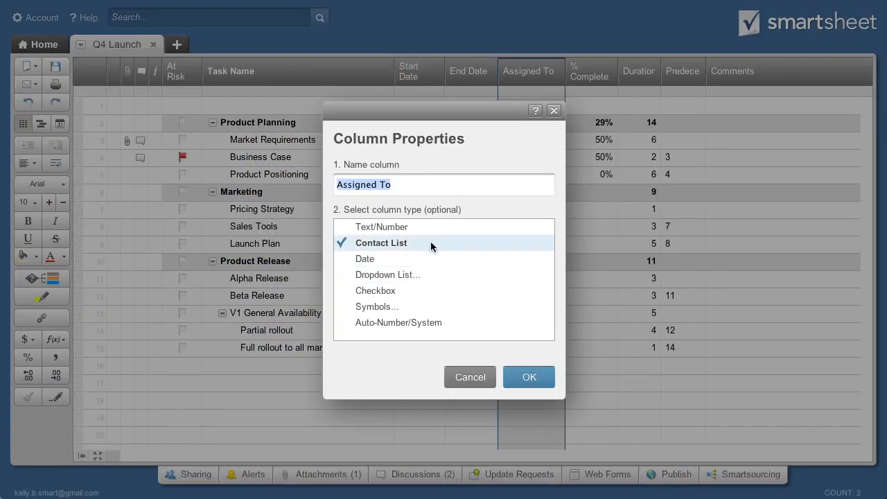
pyautogui.click(554, 112)
# Assign suggested team contacts to Market Requirements, Business Case and Product Positioning
pyautogui.click(540, 139)
pyautogui.write('Alex')
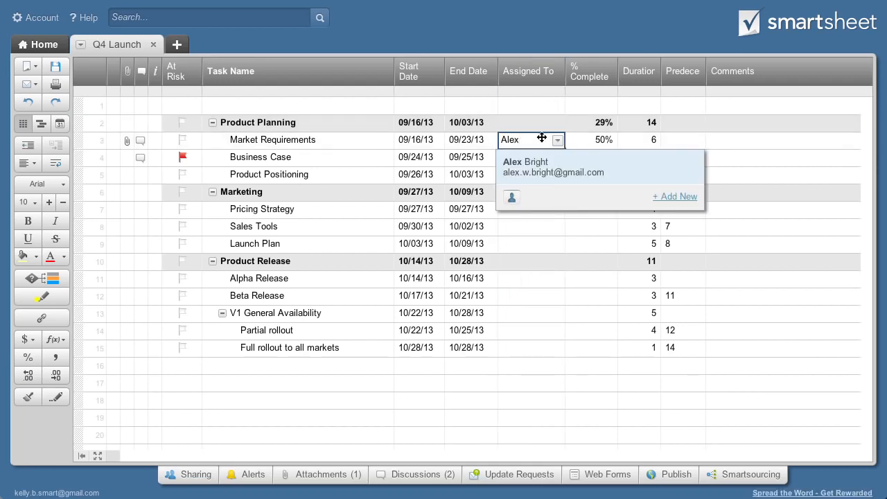
pyautogui.click(532, 161)
pyautogui.press('Return')
pyautogui.write('Shari')
pyautogui.click(528, 174)
pyautogui.press('Return')
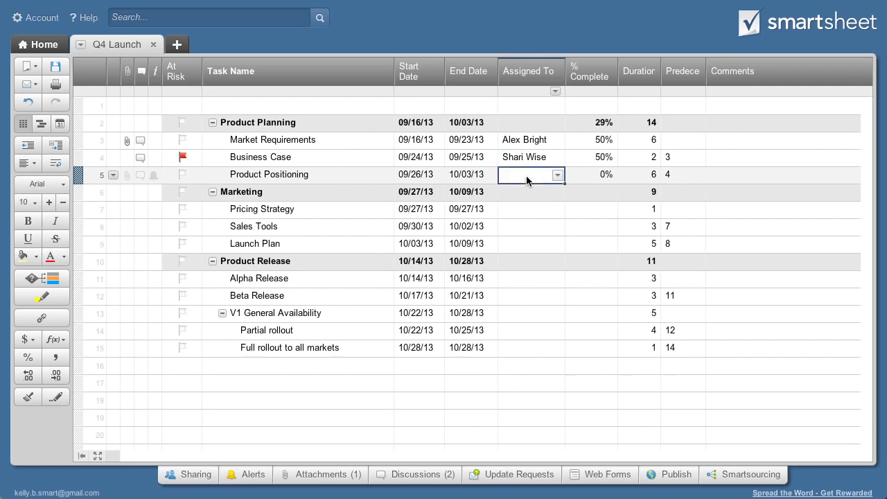
pyautogui.write('John')
pyautogui.click(521, 229)
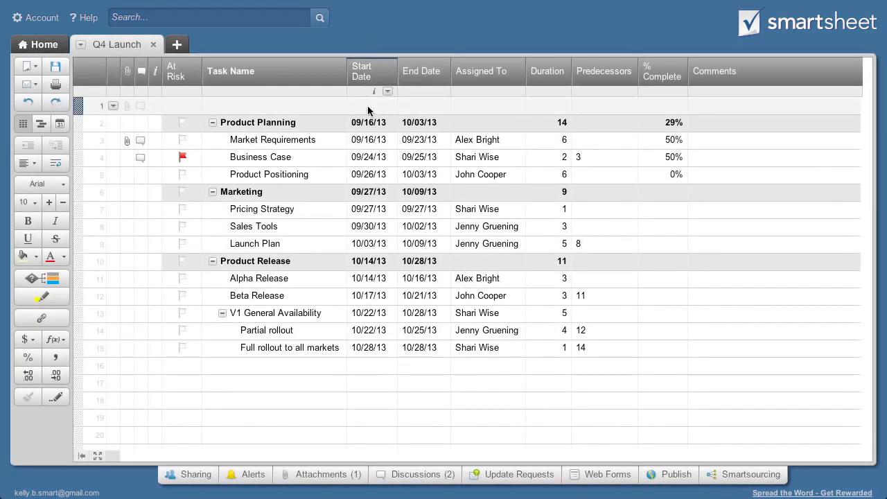
# Start Market Requirements on September 18 via the calendar picker and give it a 4-day duration
pyautogui.click(369, 141)
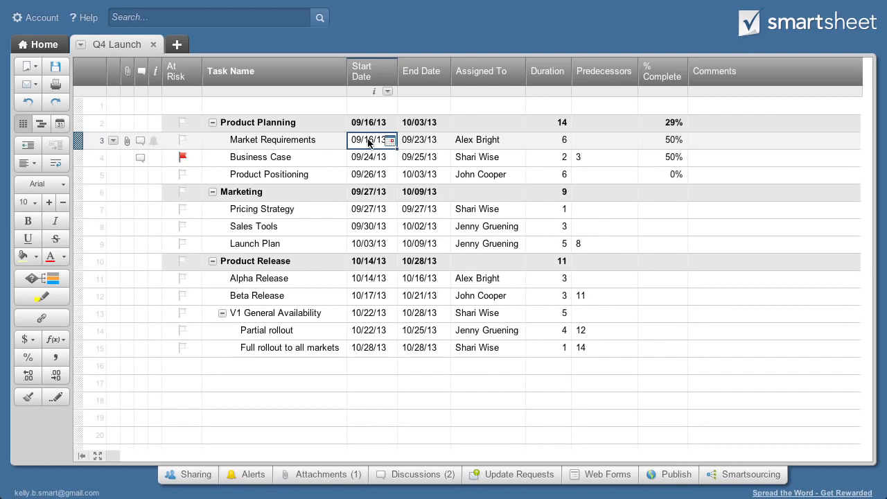
pyautogui.click(390, 142)
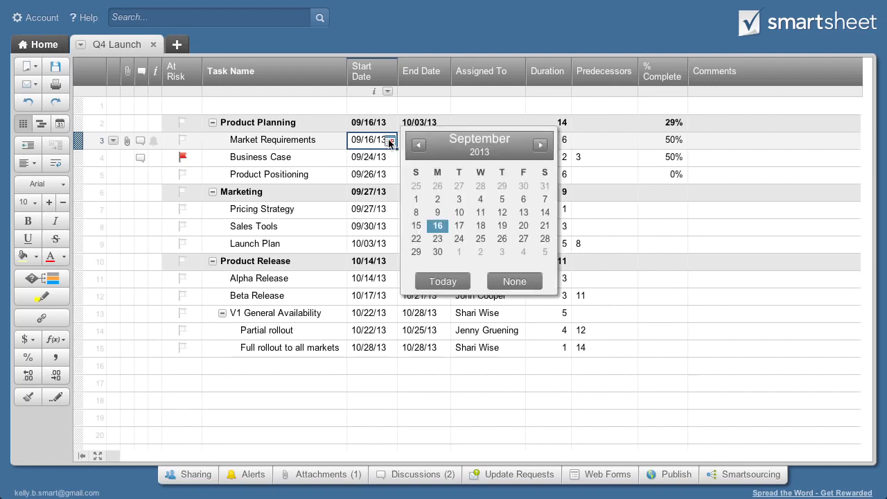
pyautogui.click(481, 226)
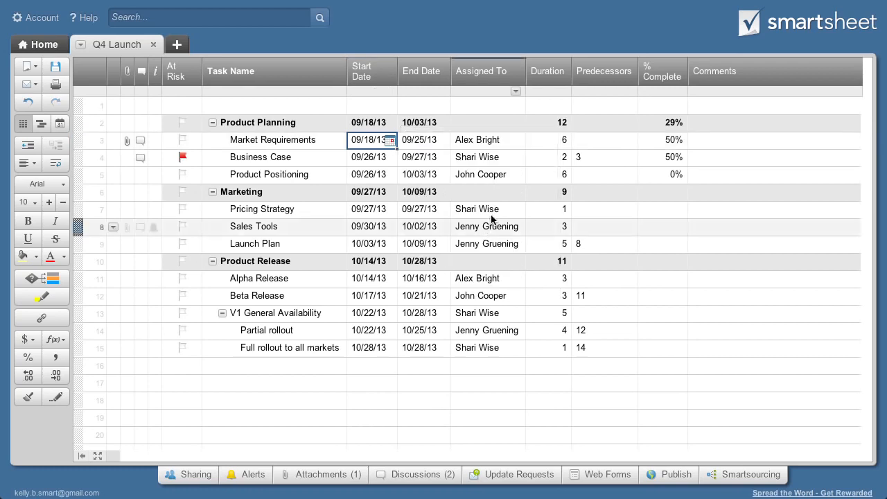
pyautogui.click(548, 141)
pyautogui.write('4')
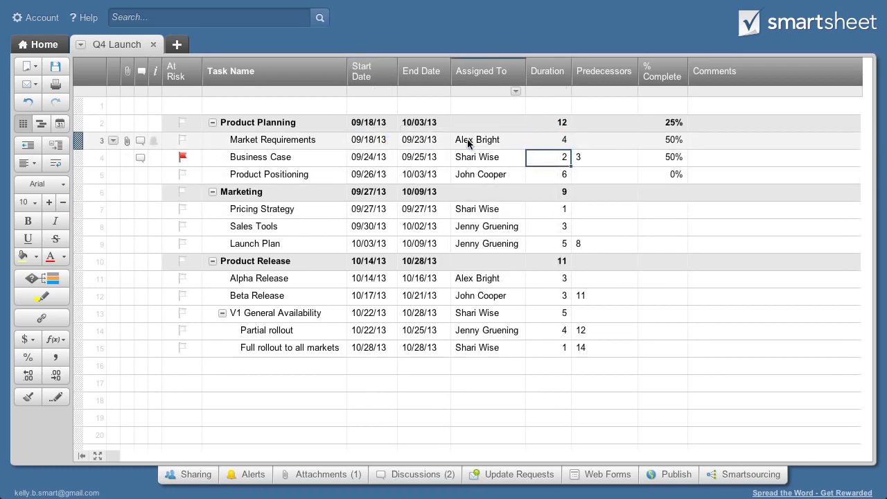
pyautogui.click(439, 142)
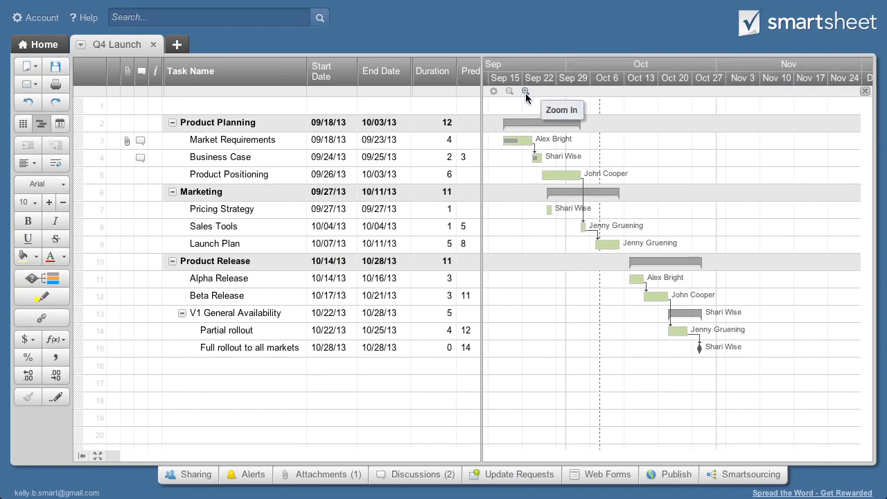
# Stretch the Sales Tools bar to end 10/08 and link Business Case as Pricing Strategy's predecessor
pyautogui.click(525, 92)
pyautogui.hscroll(3, 545, 230)
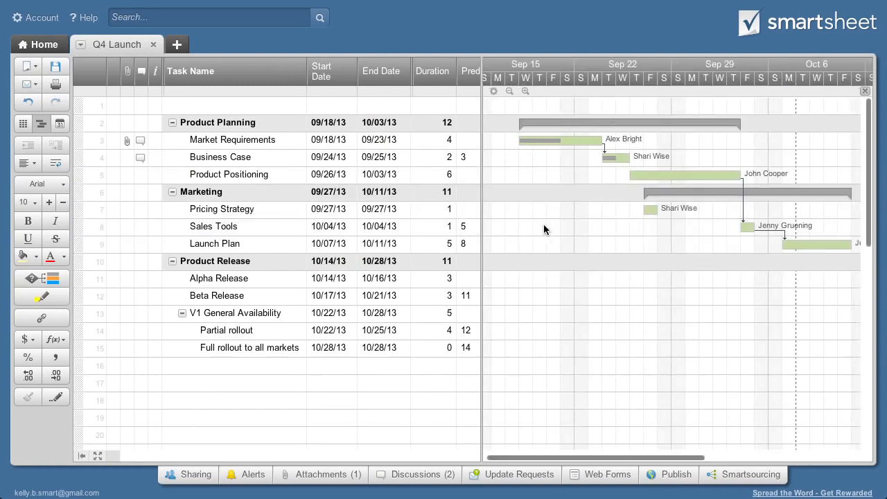
pyautogui.moveTo(669, 229); pyautogui.dragTo(729, 225)
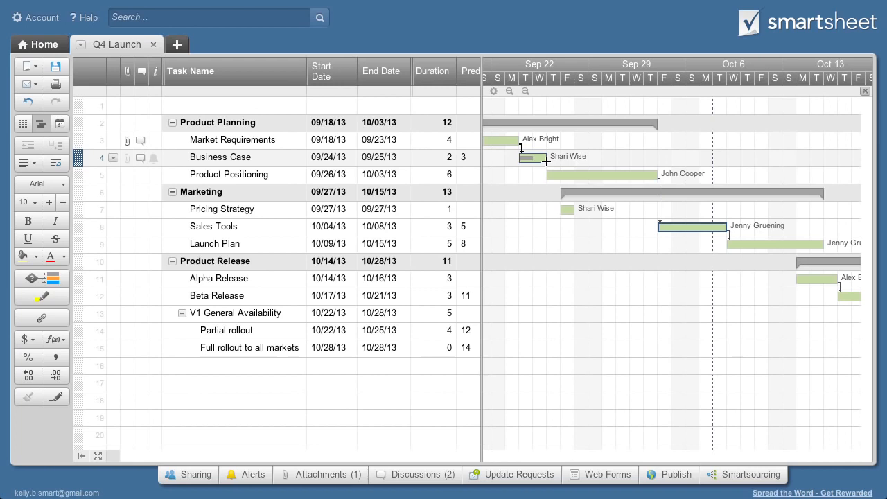
pyautogui.moveTo(546, 162); pyautogui.dragTo(567, 208)
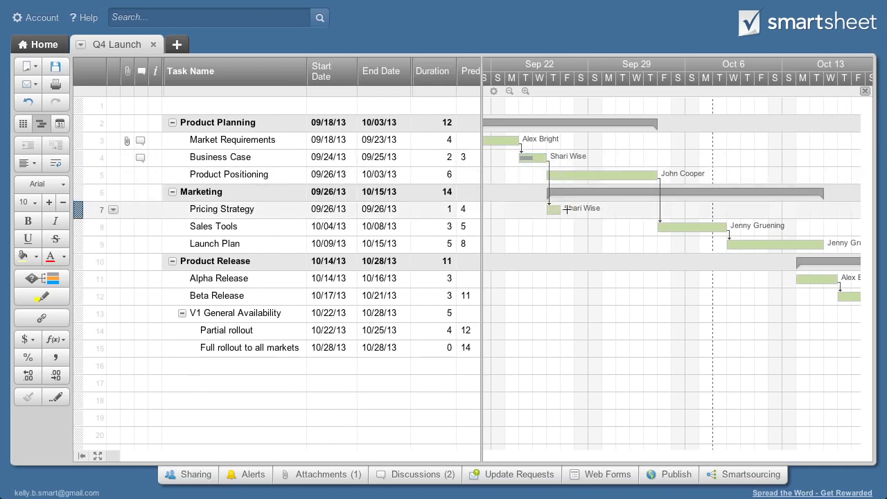
# Change the Gantt settings' bar label from Assigned To to Task Name
pyautogui.click(494, 92)
pyautogui.click(586, 152)
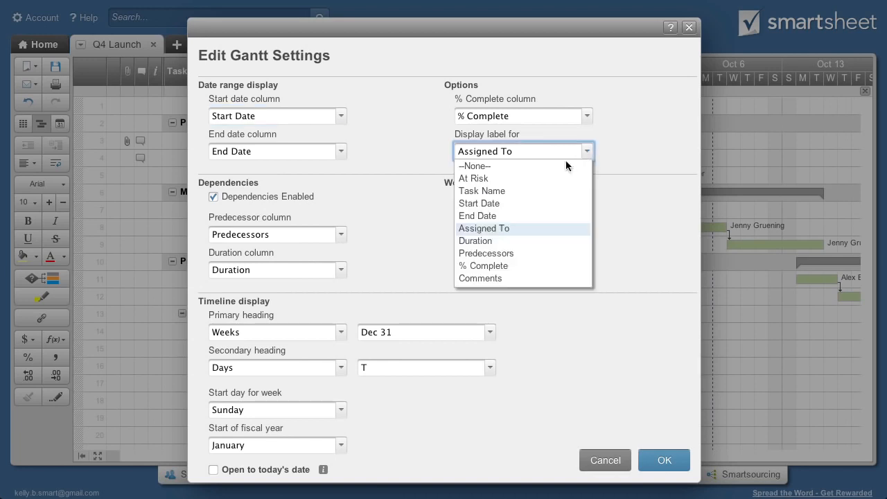
pyautogui.click(508, 192)
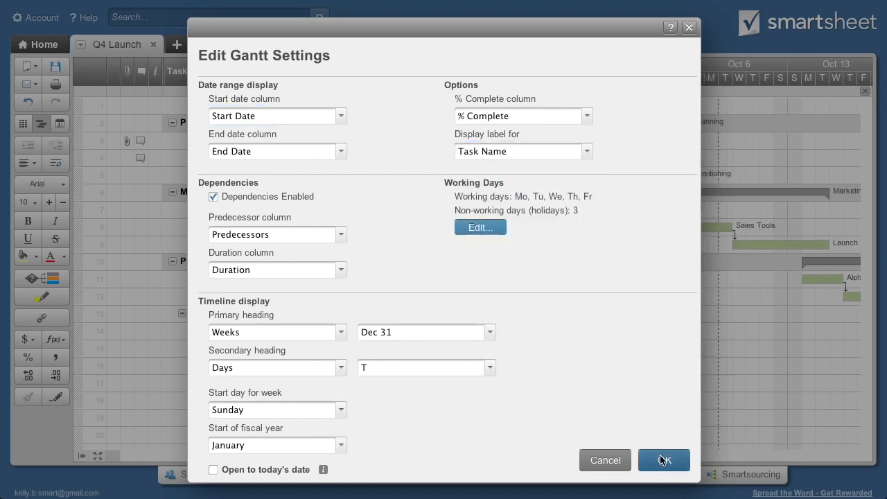
pyautogui.click(660, 459)
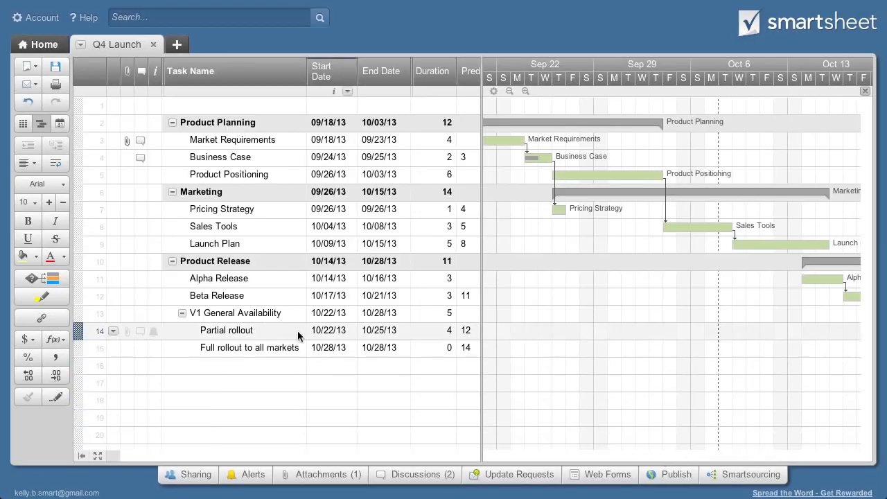
# Add a conditional rule: when Assigned To is the chosen team member, colour Gantt bars dark navy
pyautogui.click(46, 277)
pyautogui.click(220, 176)
pyautogui.click(255, 266)
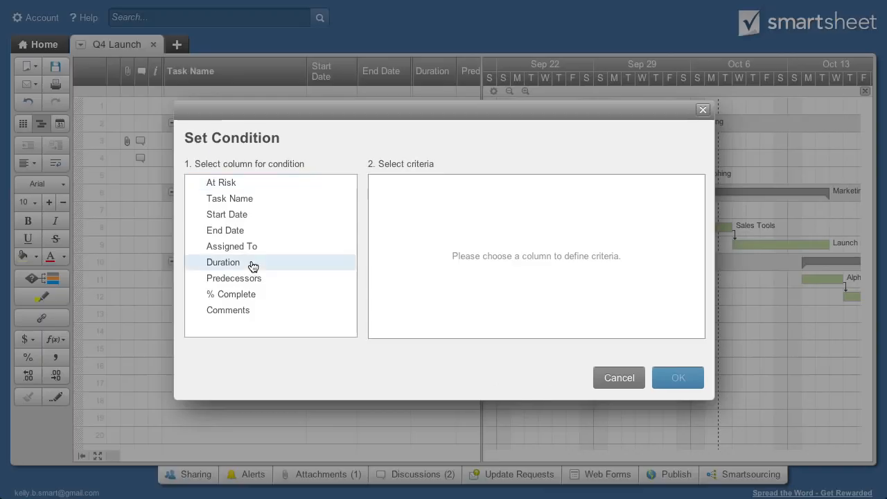
pyautogui.click(245, 248)
pyautogui.click(426, 215)
pyautogui.click(676, 378)
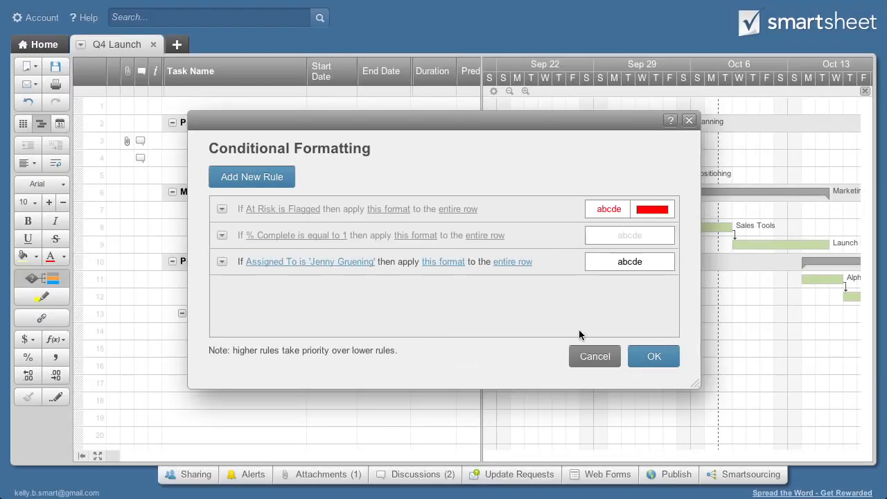
pyautogui.click(443, 262)
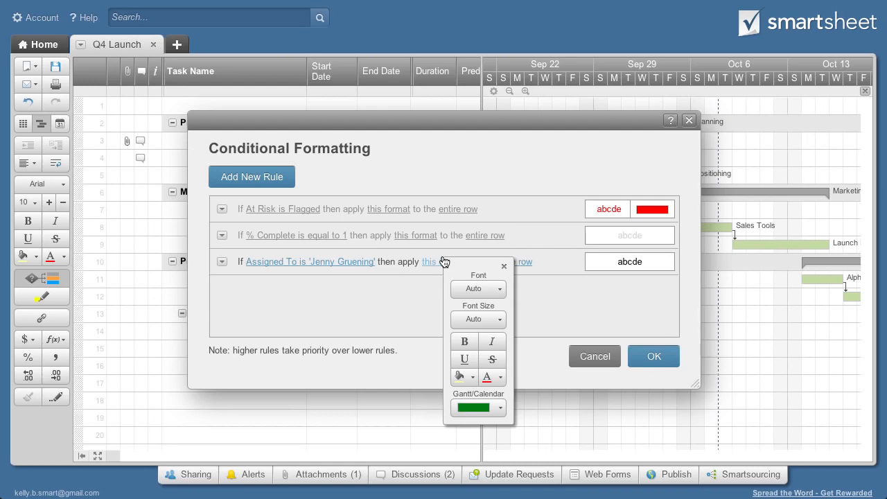
pyautogui.click(500, 408)
pyautogui.click(568, 420)
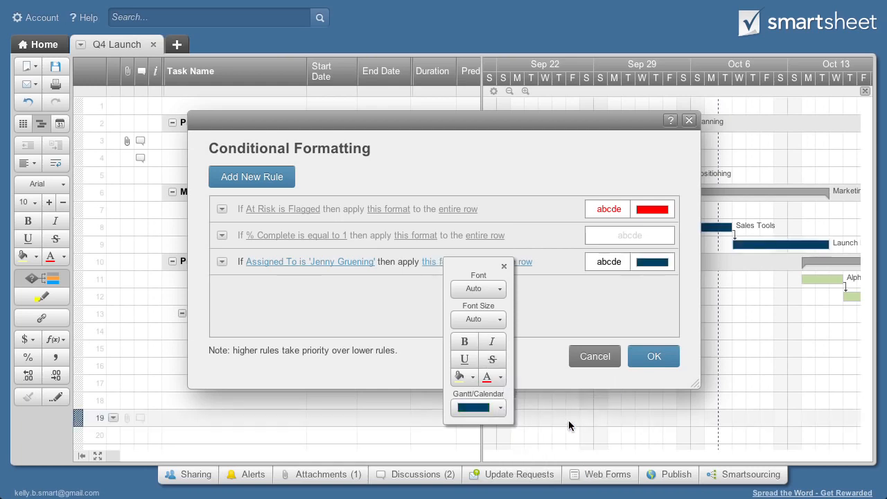
pyautogui.click(646, 359)
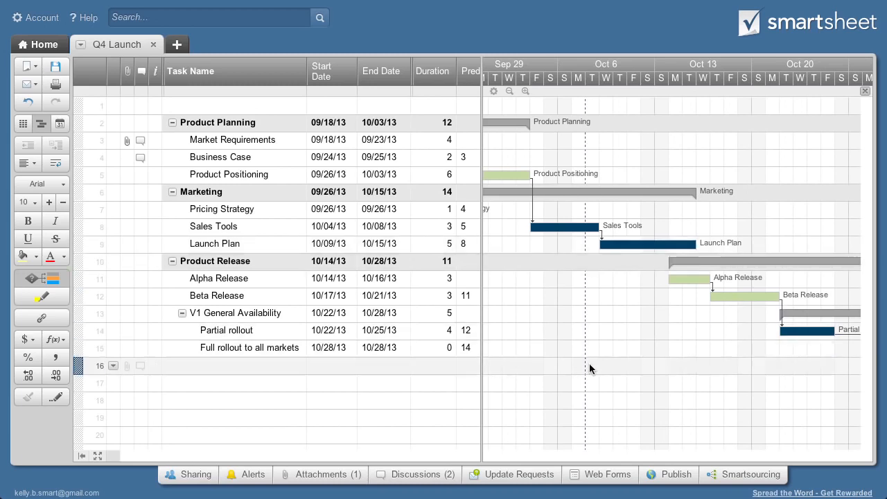
# Share the sheet with one suggested contact as Admin
pyautogui.click(196, 476)
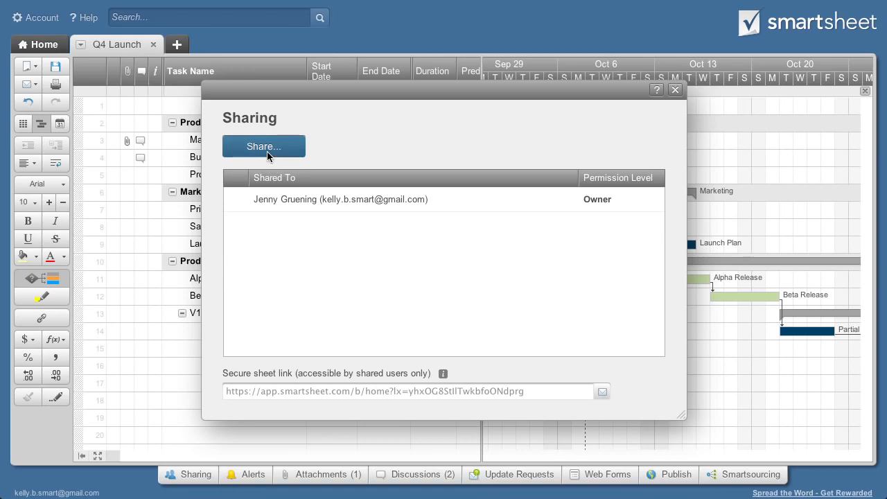
pyautogui.click(267, 151)
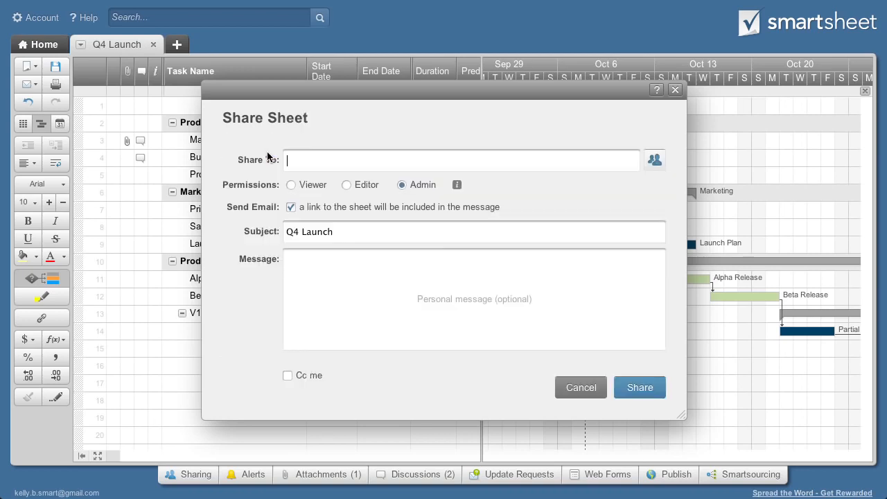
pyautogui.write('alex')
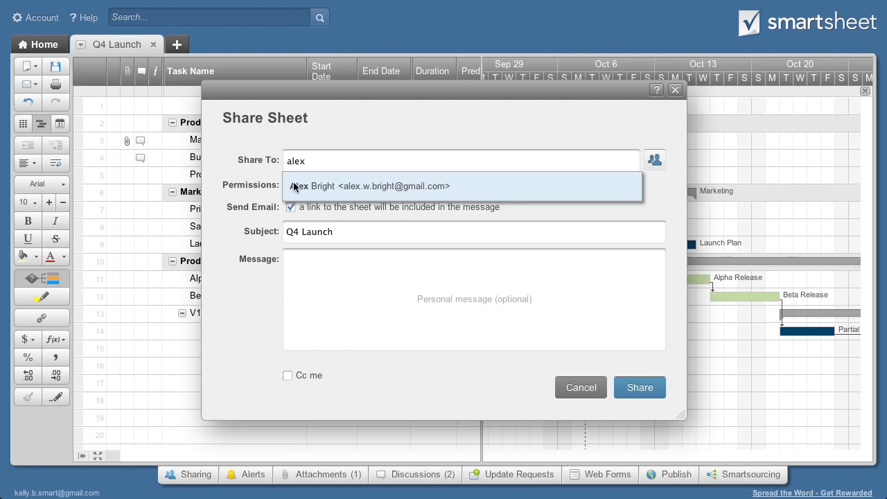
pyautogui.click(294, 186)
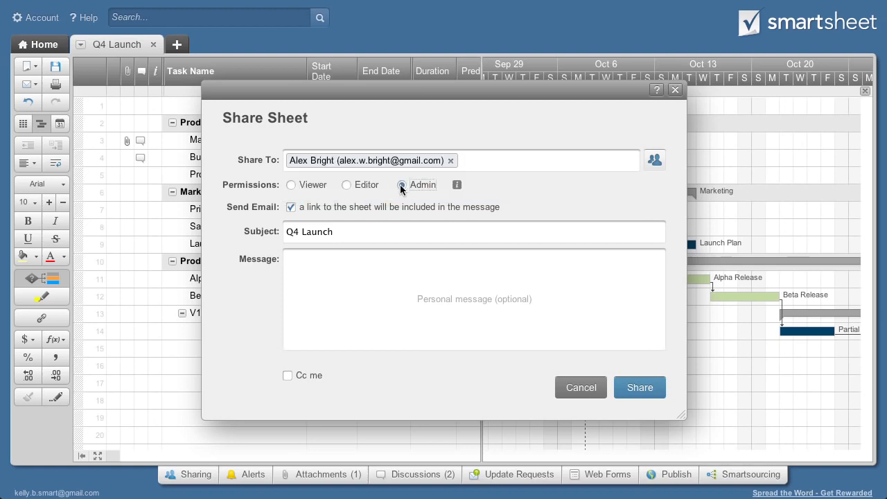
pyautogui.click(625, 389)
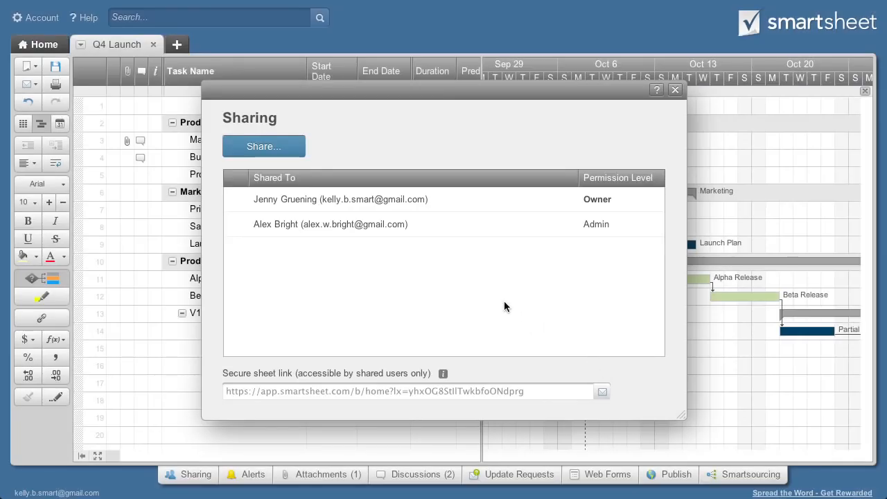
# Share the sheet with two more contacts as Editors
pyautogui.click(280, 150)
pyautogui.write('Shari')
pyautogui.press('Return')
pyautogui.write('John')
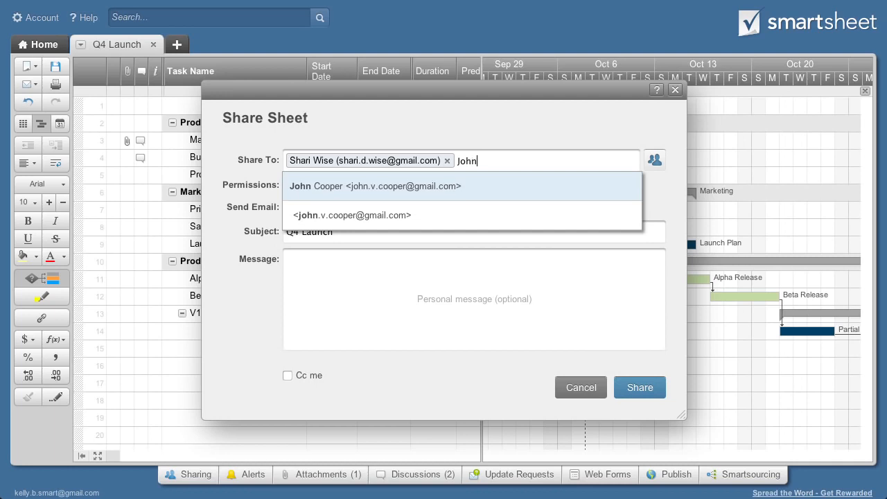
pyautogui.press('Return')
pyautogui.click(346, 203)
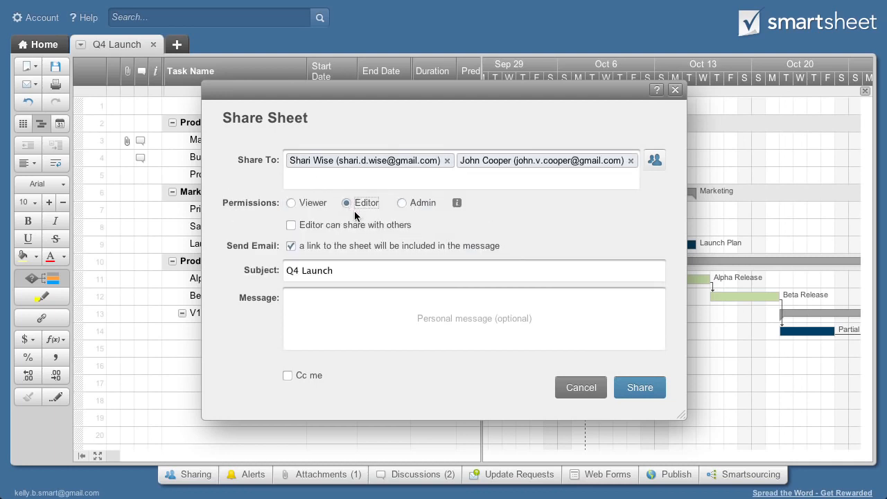
pyautogui.click(639, 387)
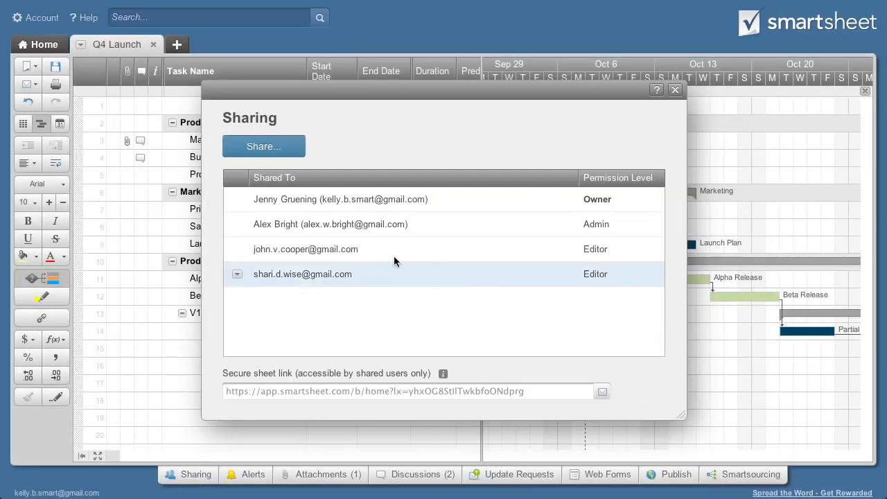
# Share the sheet as Viewer with one contact and one typed e-mail address
pyautogui.click(263, 147)
pyautogui.write('Carl')
pyautogui.press('Return')
pyautogui.press('Return')
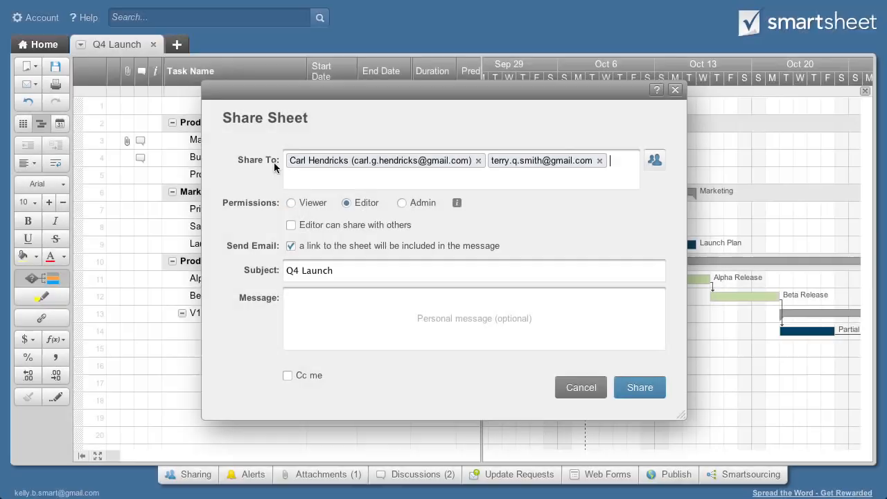
pyautogui.click(289, 202)
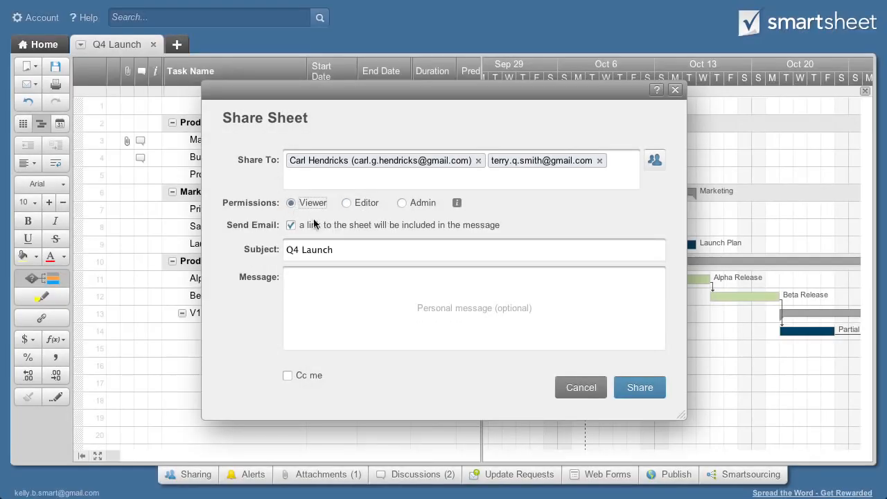
pyautogui.click(636, 388)
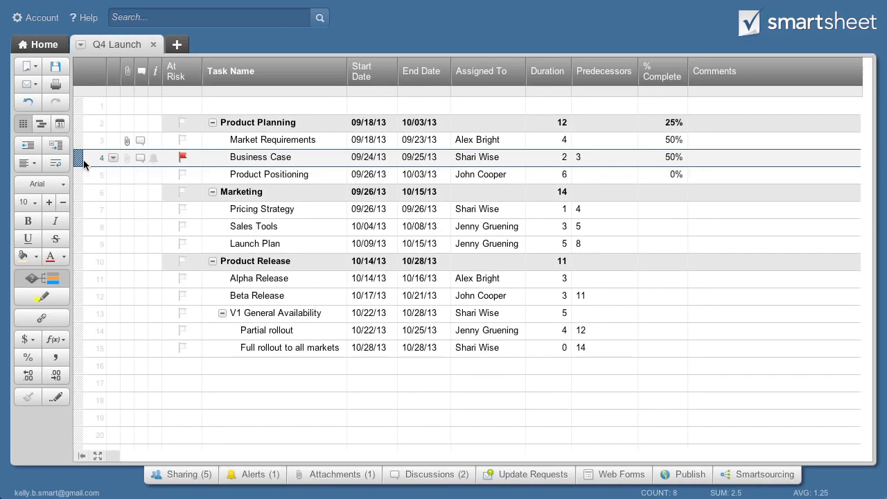
# Upload Revenue Forecast.xlsx as an attachment on row 4, Business Case
pyautogui.click(127, 159)
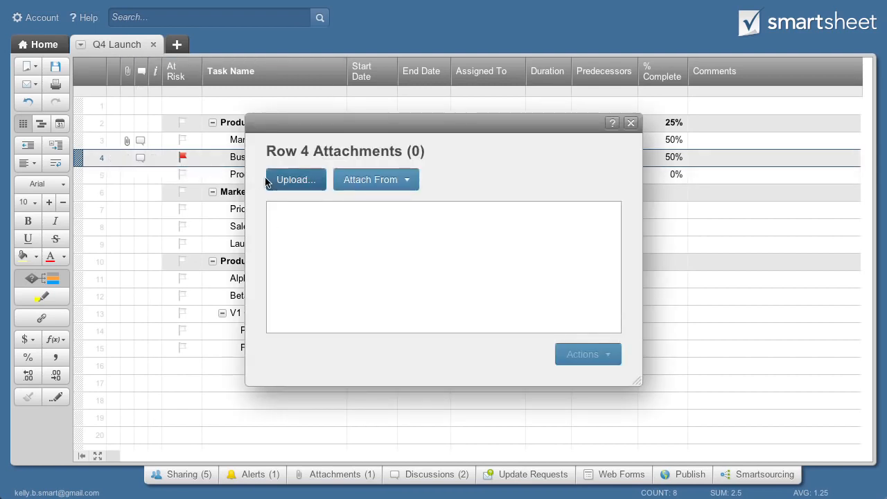
pyautogui.click(291, 180)
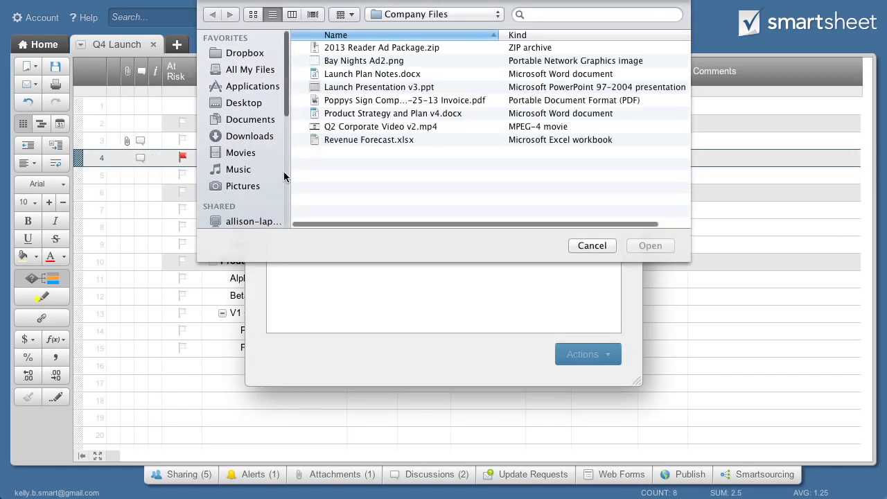
pyautogui.click(340, 140)
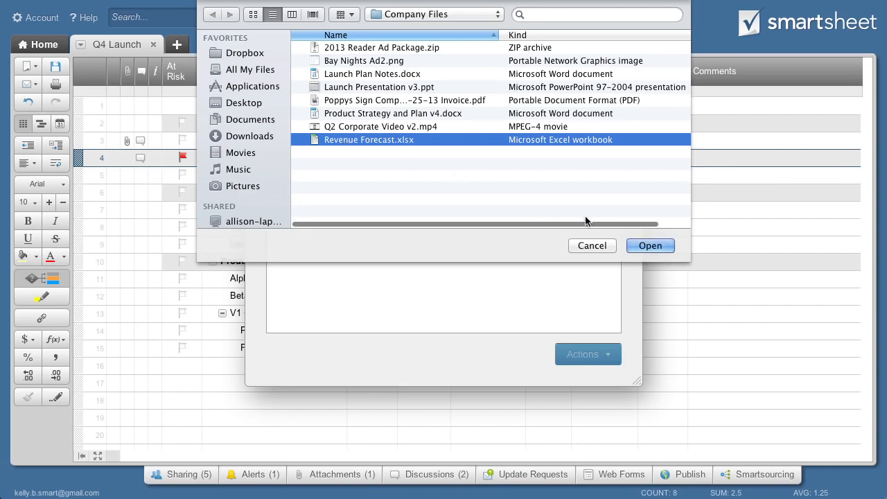
pyautogui.click(649, 246)
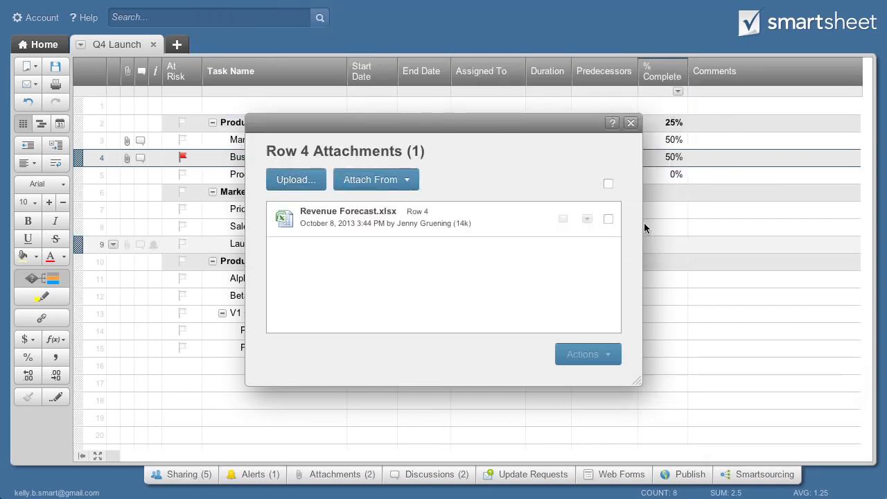
pyautogui.click(630, 123)
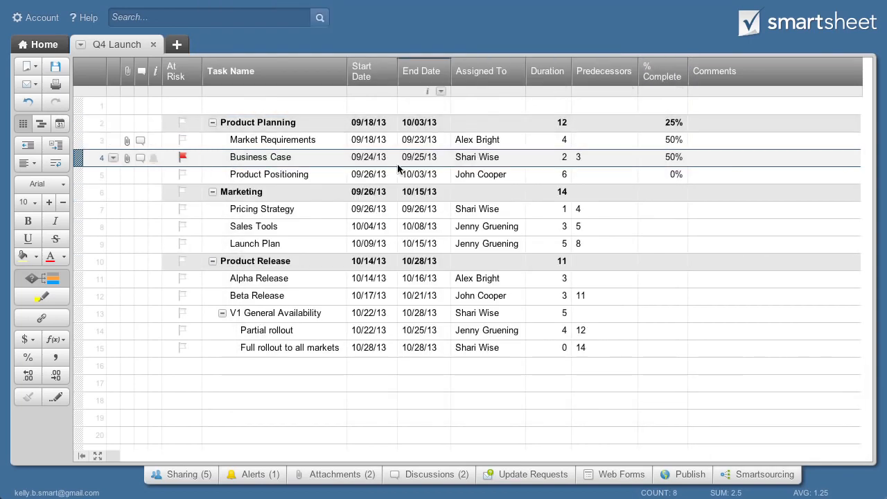
# Add a row 5 discussion: 'Check back with Finance Team for budget information'
pyautogui.click(139, 175)
pyautogui.click(235, 181)
pyautogui.write('Check back with Finance Team for budget information')
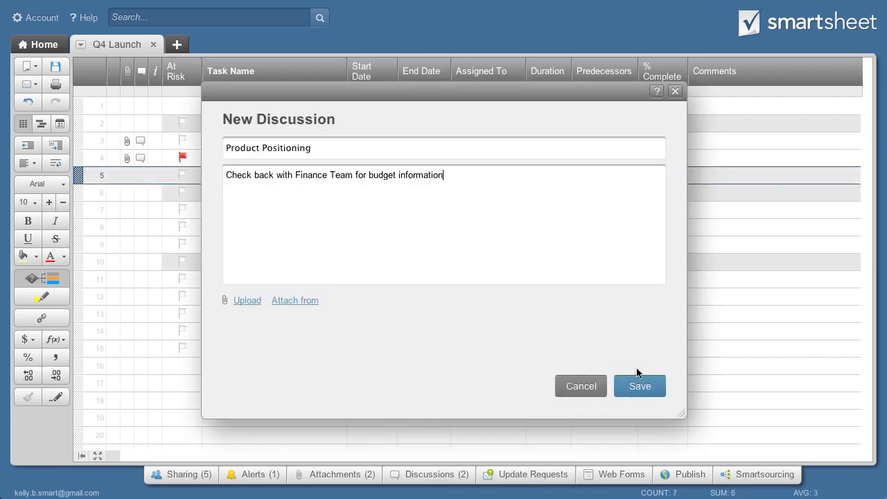
pyautogui.click(640, 386)
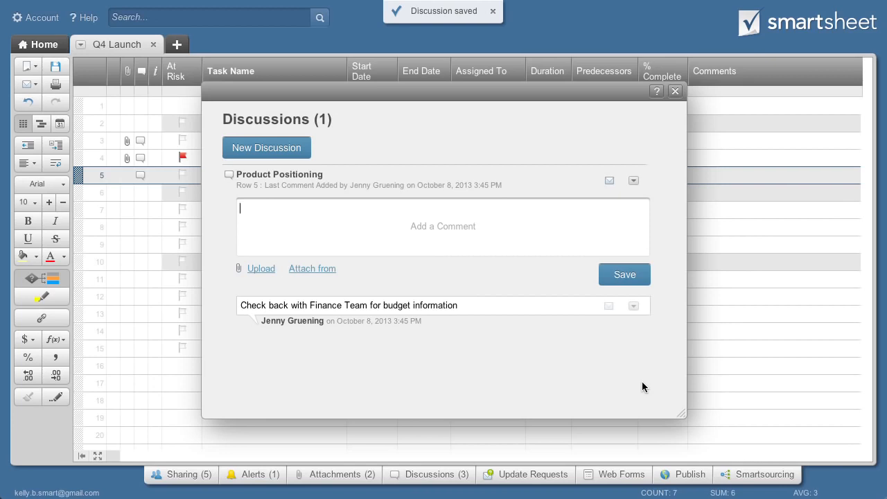
pyautogui.click(675, 92)
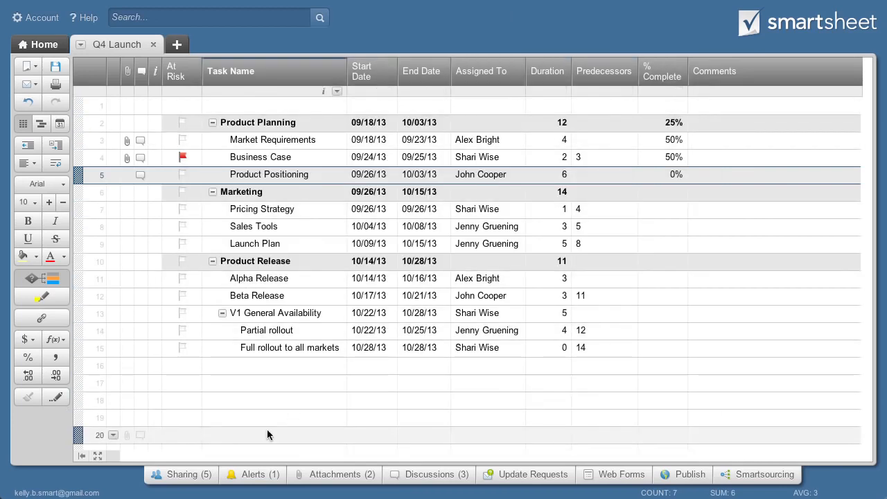
# Create a new reminder addressed to each row's Assigned To contact
pyautogui.click(241, 476)
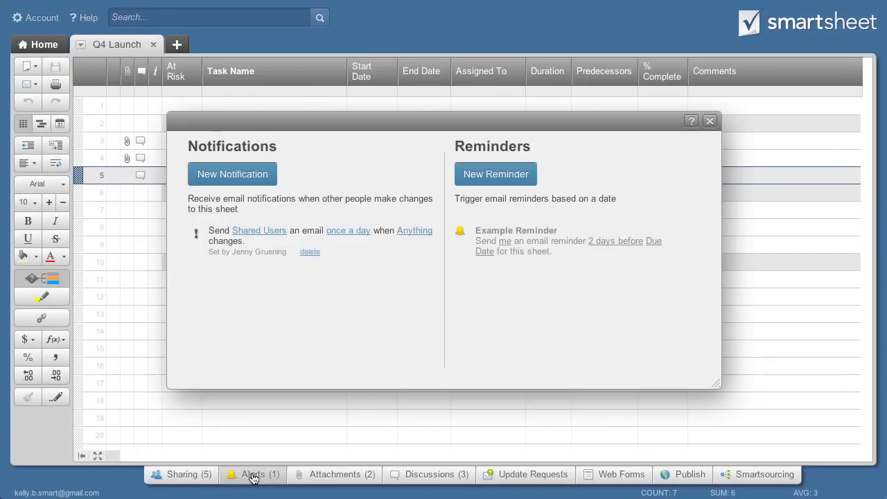
pyautogui.click(477, 179)
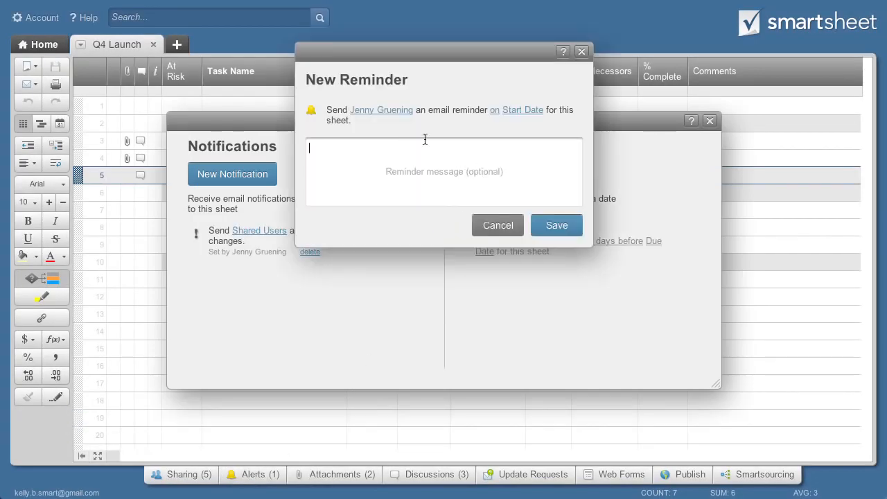
pyautogui.click(383, 111)
pyautogui.click(433, 306)
pyautogui.click(554, 341)
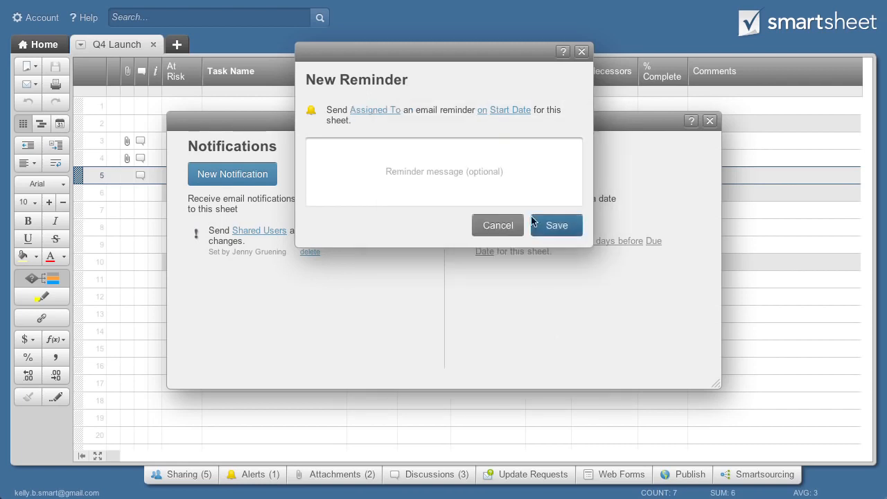
# Set the reminder to go 3 days before End Date and save it
pyautogui.click(483, 113)
pyautogui.click(543, 214)
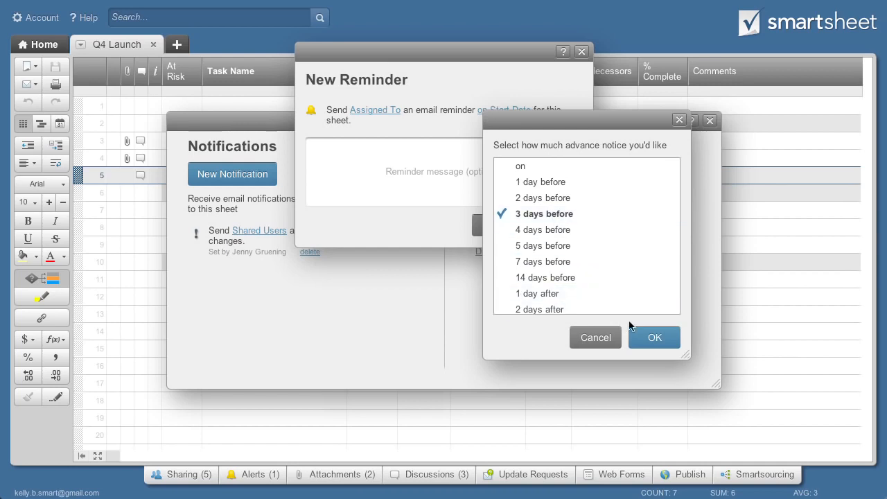
pyautogui.click(654, 338)
pyautogui.click(562, 116)
pyautogui.click(616, 199)
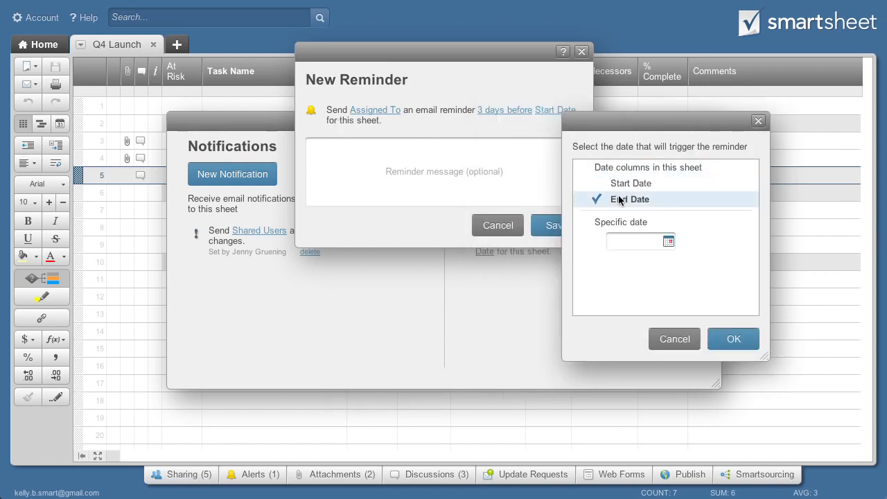
pyautogui.click(713, 337)
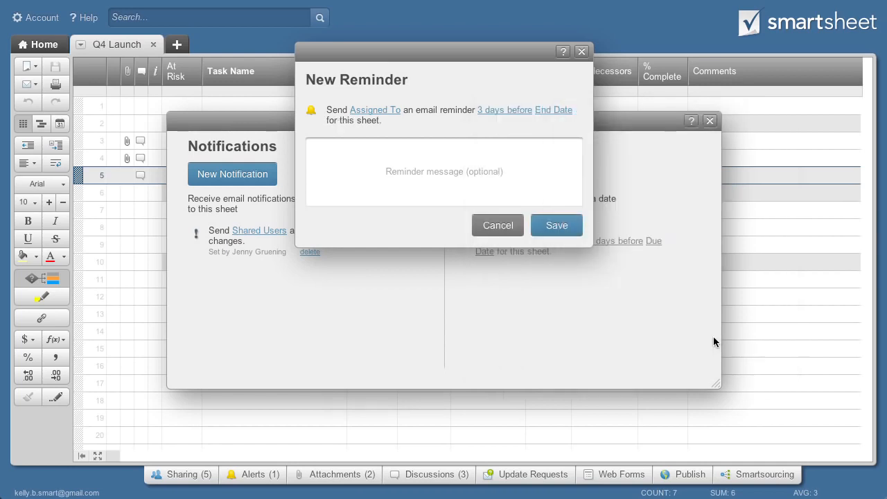
pyautogui.click(566, 226)
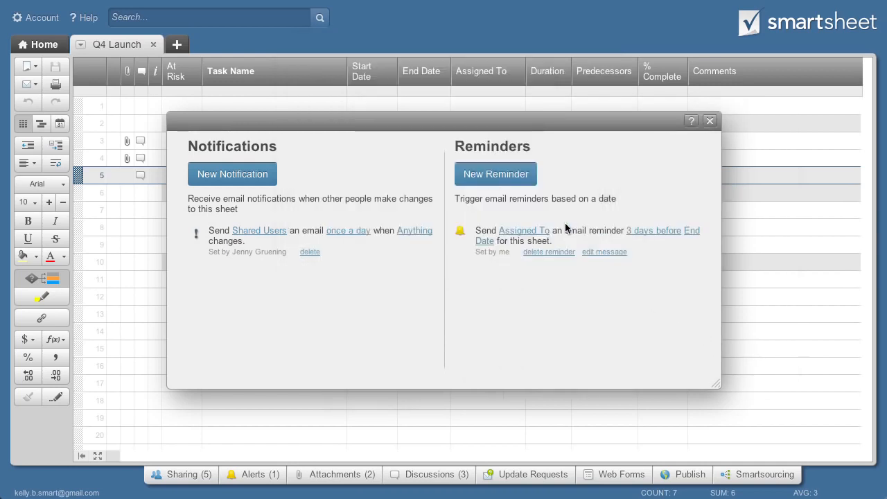
pyautogui.click(709, 121)
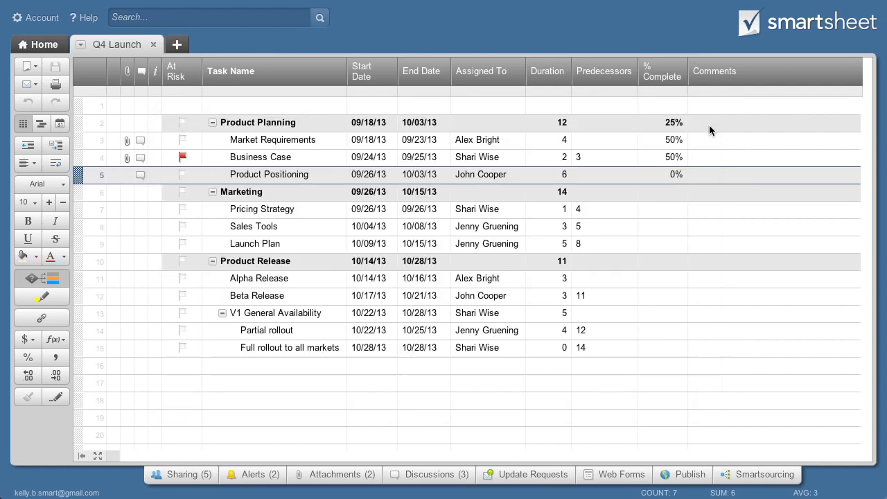
# Send the Pricing Strategy assignee an update request asking 'What is the % Complete on this task?', then view alerts
pyautogui.click(79, 213)
pyautogui.click(111, 210)
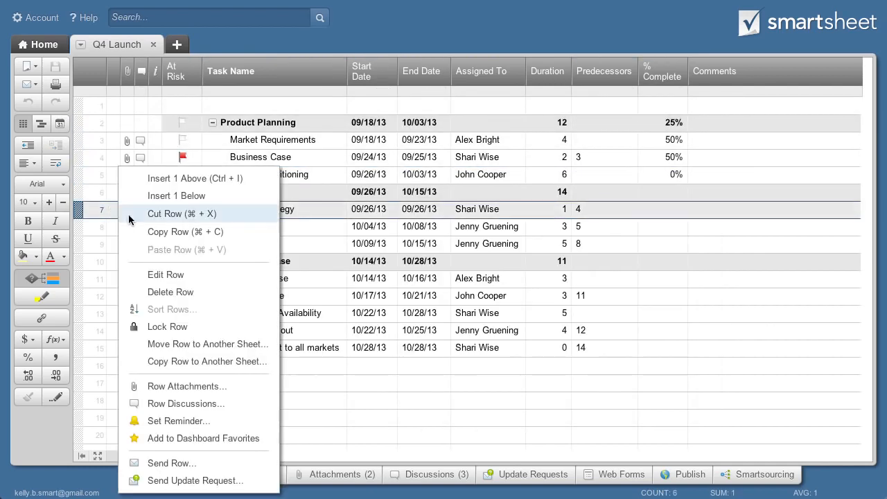
pyautogui.click(177, 480)
pyautogui.write('Sha')
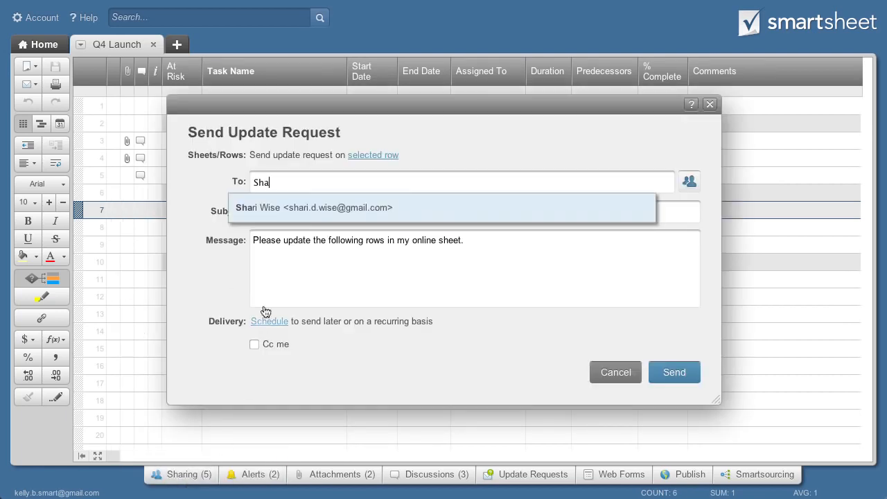
pyautogui.click(275, 208)
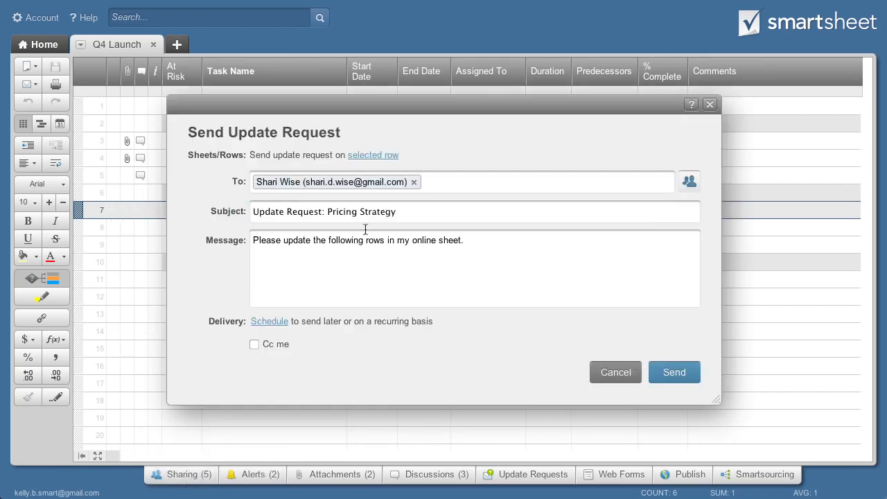
pyautogui.moveTo(473, 250); pyautogui.dragTo(210, 239)
pyautogui.write('What is the % Complete on this task?')
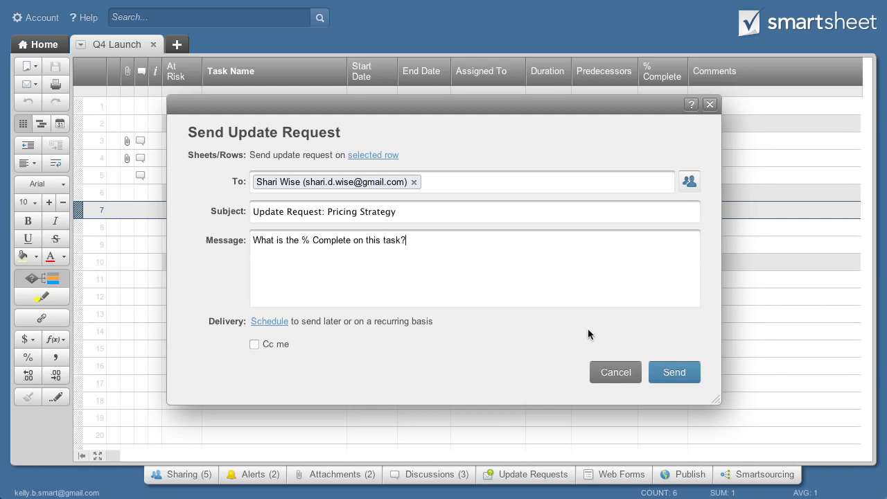
pyautogui.click(663, 373)
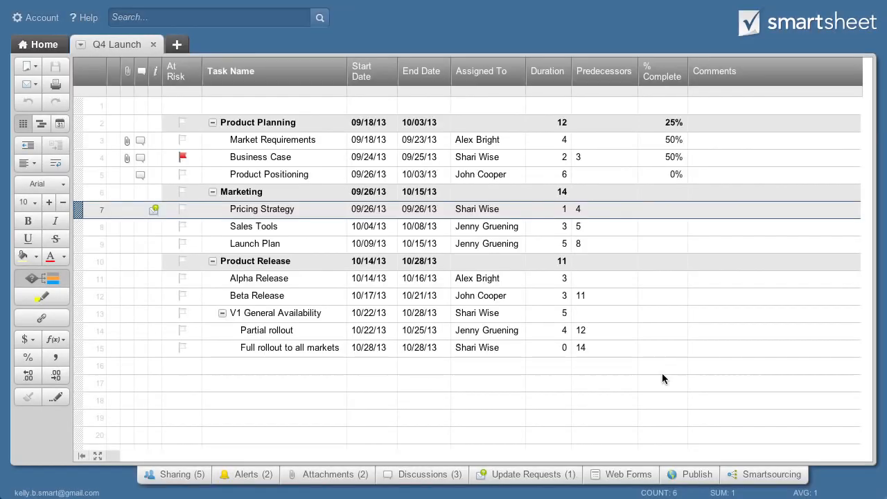
pyautogui.click(251, 475)
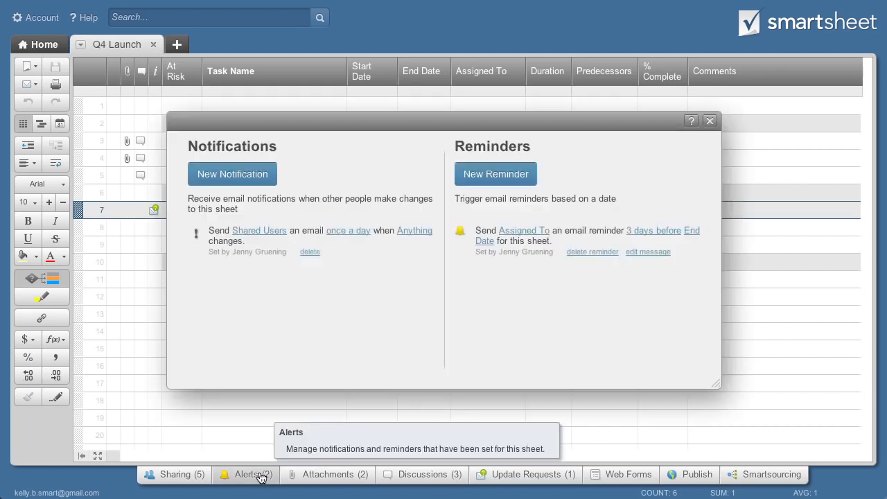